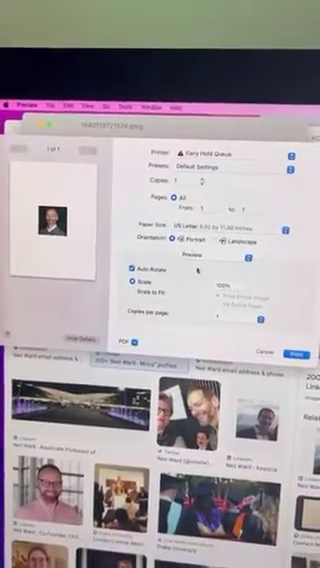
Print the portrait photo on 12x18 paper with Scale to Fit enabled.
left_click(212, 230)
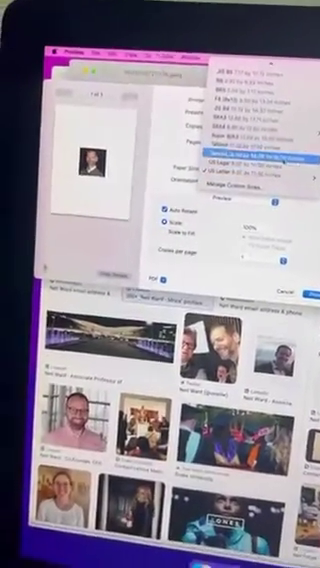
left_click(240, 210)
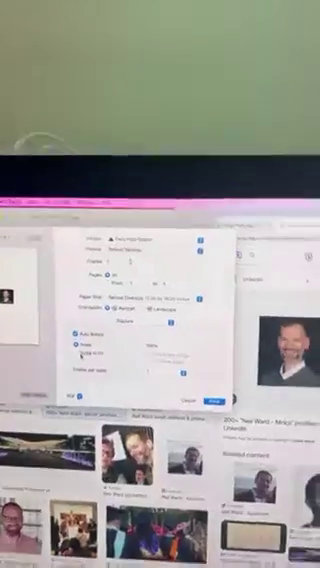
left_click(78, 354)
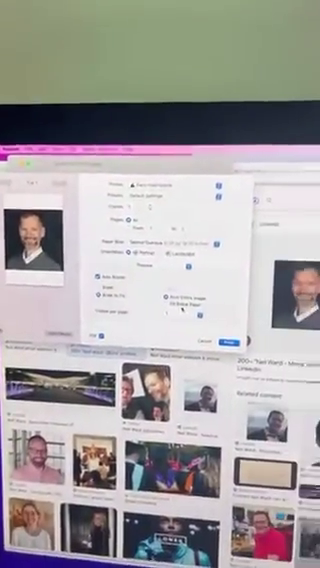
left_click(183, 310)
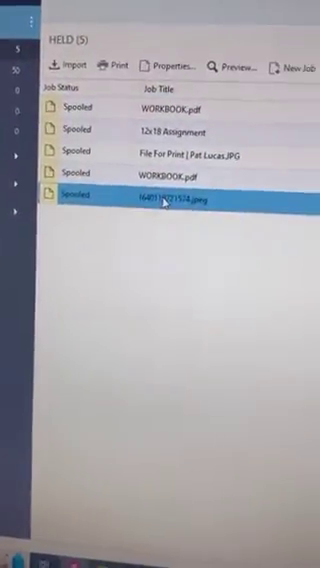
Open Job Properties for the held JPEG job to view its 12x18 white media settings.
double_click(140, 209)
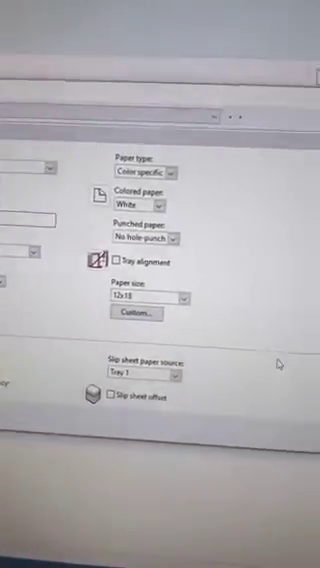